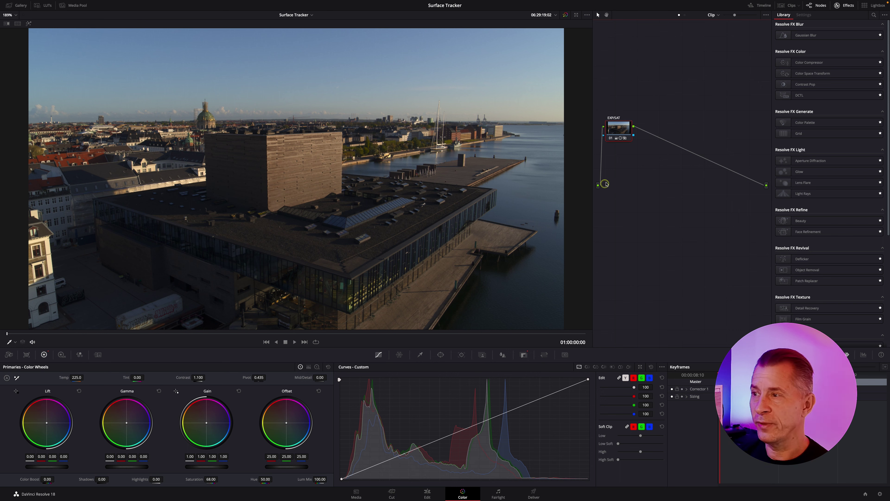
# Step: Scrub through the drone shot to preview the clip
pyautogui.click(622, 152)
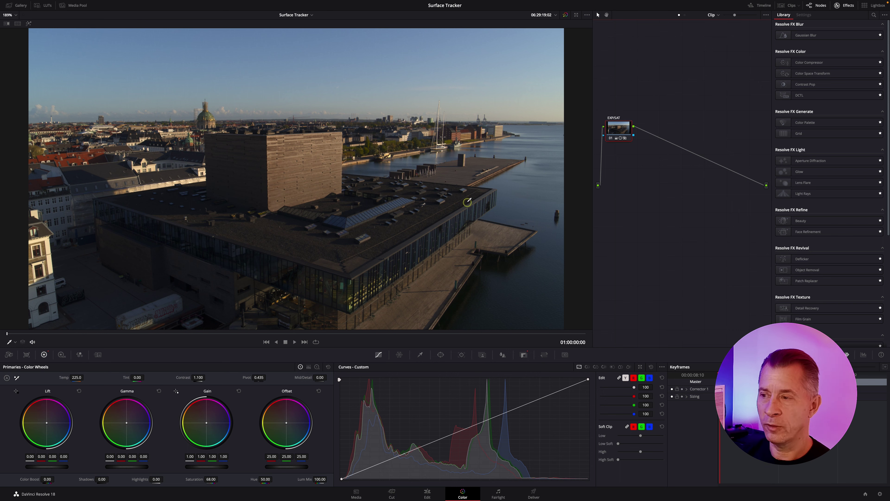
pyautogui.scroll(-1, 798, 242)
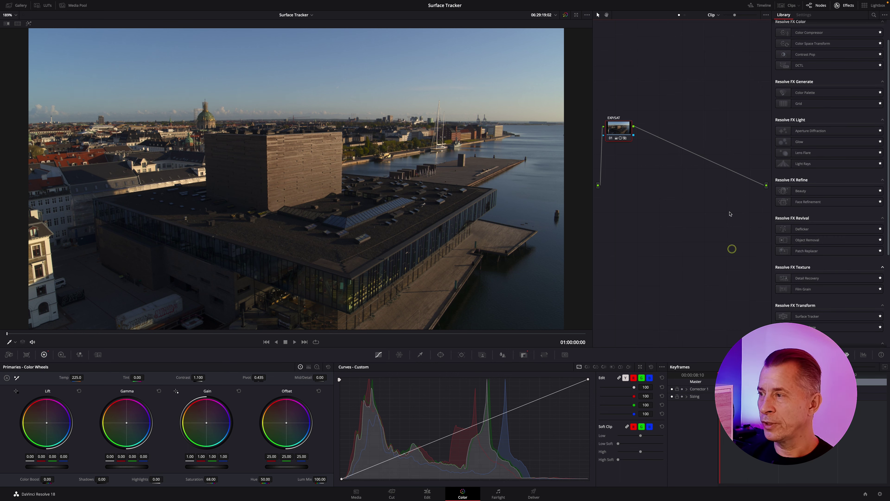
pyautogui.scroll(1, 821, 255)
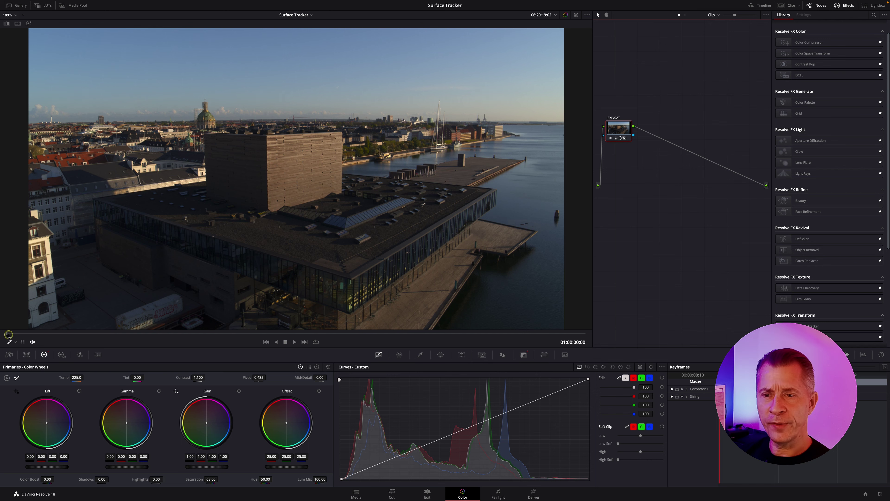
pyautogui.moveTo(11, 334); pyautogui.dragTo(421, 359)
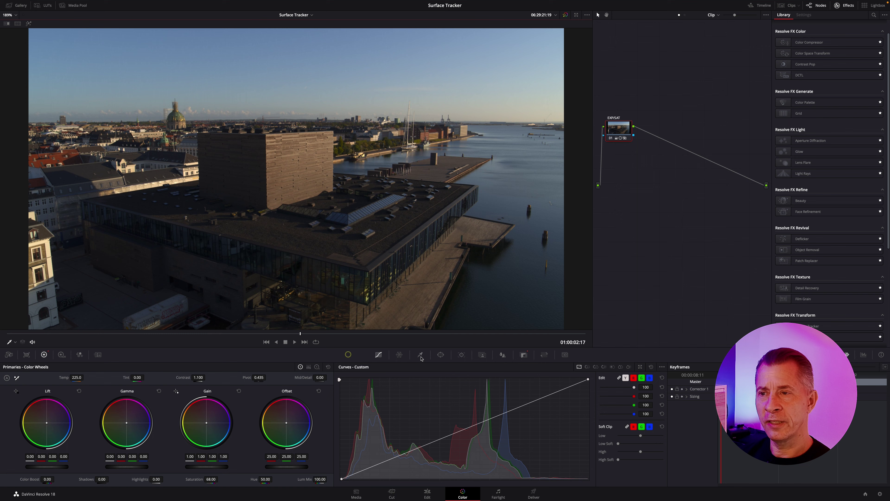
pyautogui.click(547, 333)
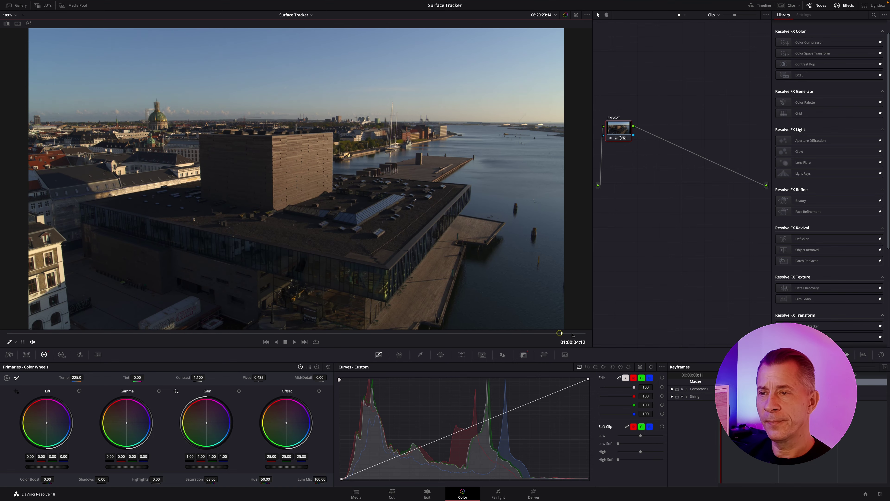
pyautogui.moveTo(300, 334); pyautogui.dragTo(1, 333)
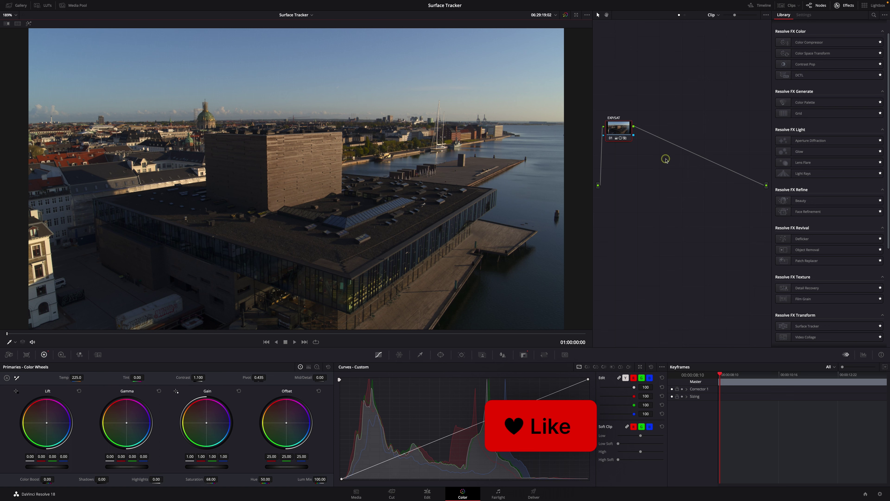
# Step: Add node 02 after EXP/SAT with a Surface Tracker, then delete it
pyautogui.hotkey('alt', 's')
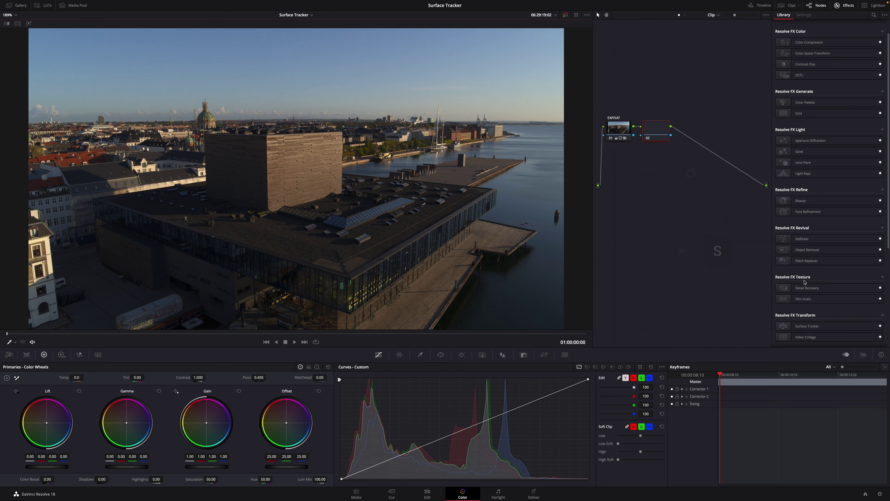
pyautogui.moveTo(806, 325); pyautogui.dragTo(656, 135)
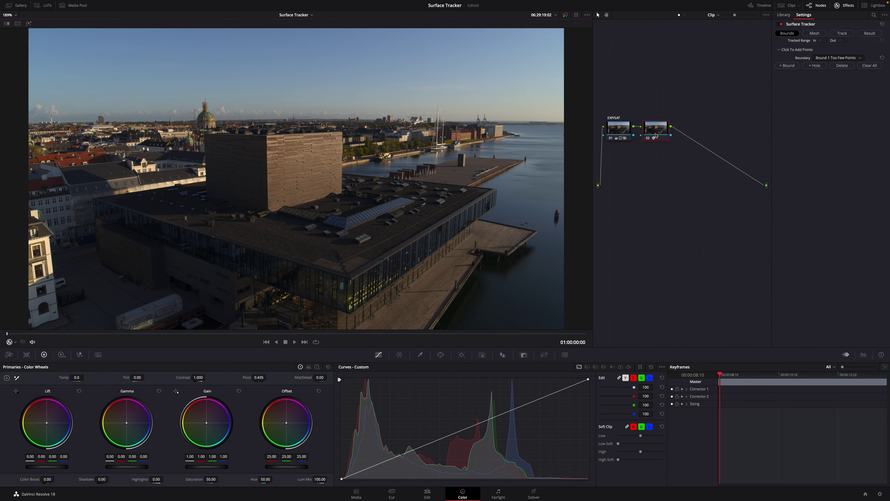
pyautogui.click(641, 138)
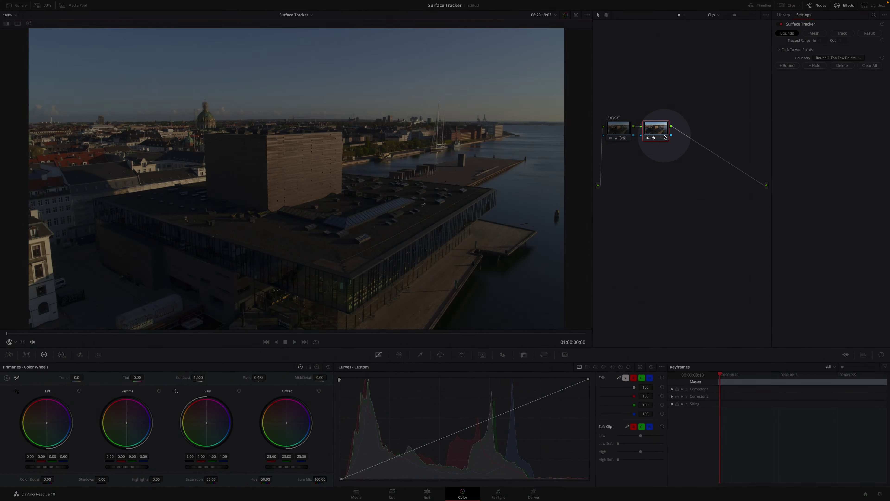
pyautogui.click(554, 208)
pyautogui.press('Delete')
# Step: Insert Surface Tracker on the link after EXP/SAT and move the node up-left
pyautogui.click(584, 228)
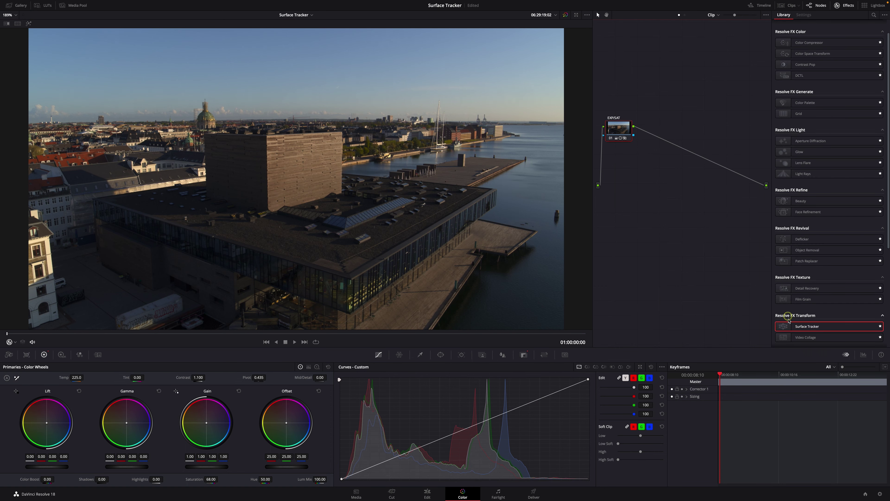
pyautogui.click(784, 327)
pyautogui.moveTo(724, 183); pyautogui.dragTo(699, 158)
pyautogui.click(682, 163)
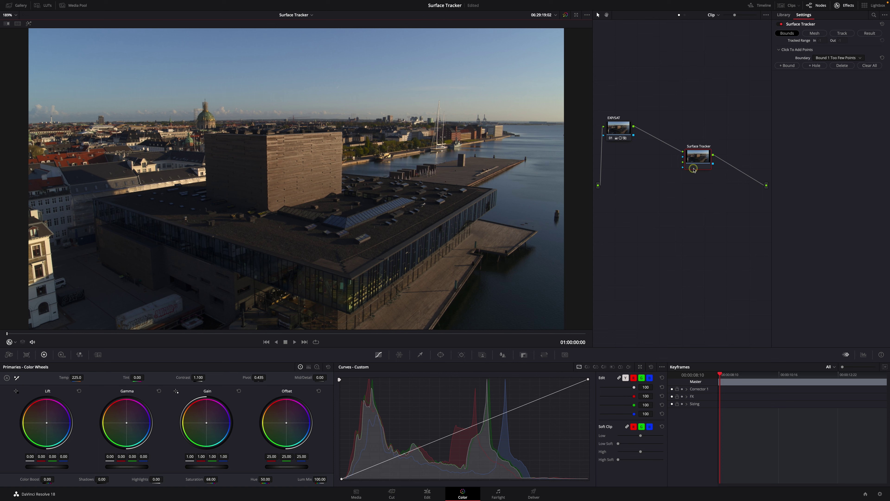
pyautogui.click(698, 161)
pyautogui.moveTo(698, 161); pyautogui.dragTo(673, 153)
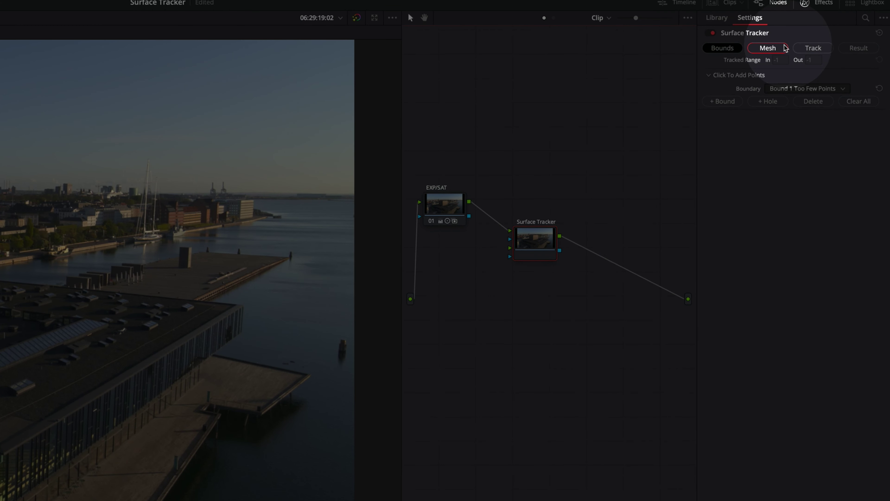
# Step: With Bounds, outline the sunlit right wall's four corners as closed boundary Bound 1
pyautogui.click(722, 47)
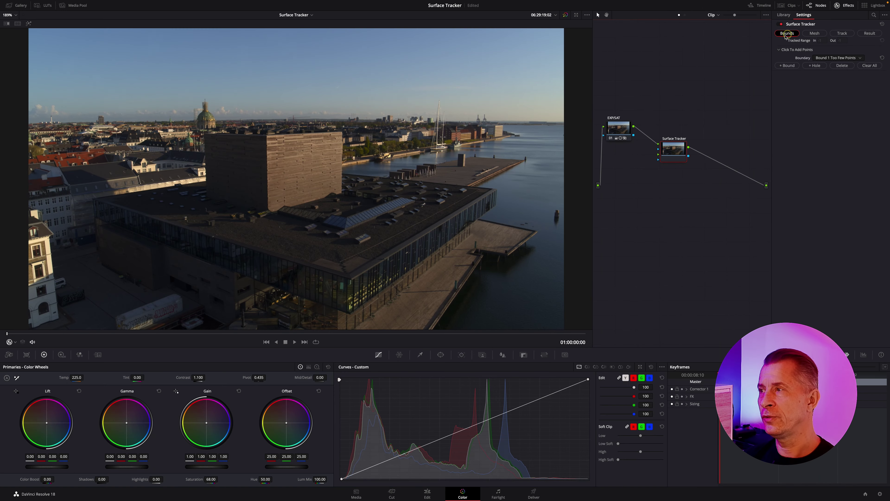
pyautogui.click(304, 254)
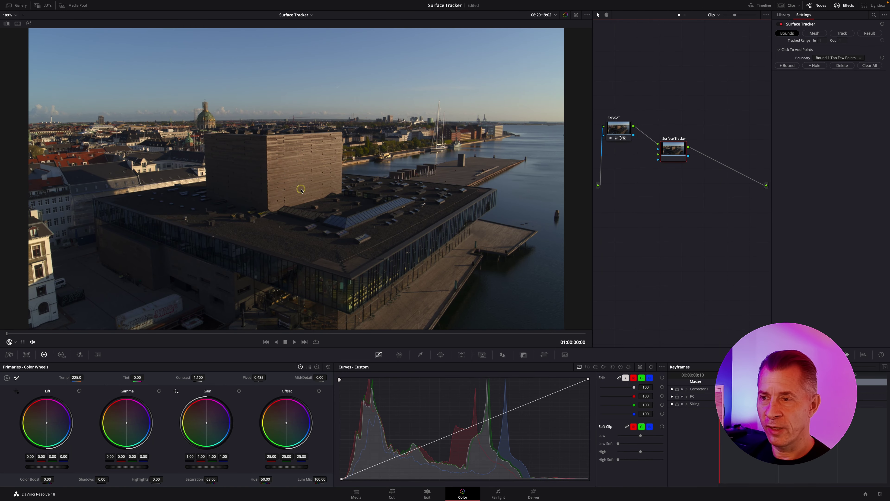
pyautogui.scroll(3, 293, 230)
pyautogui.click(230, 170)
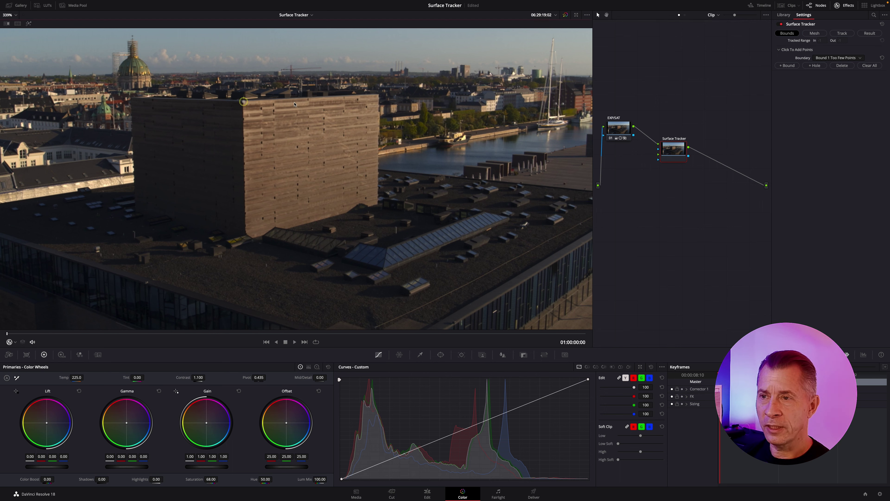
pyautogui.click(379, 94)
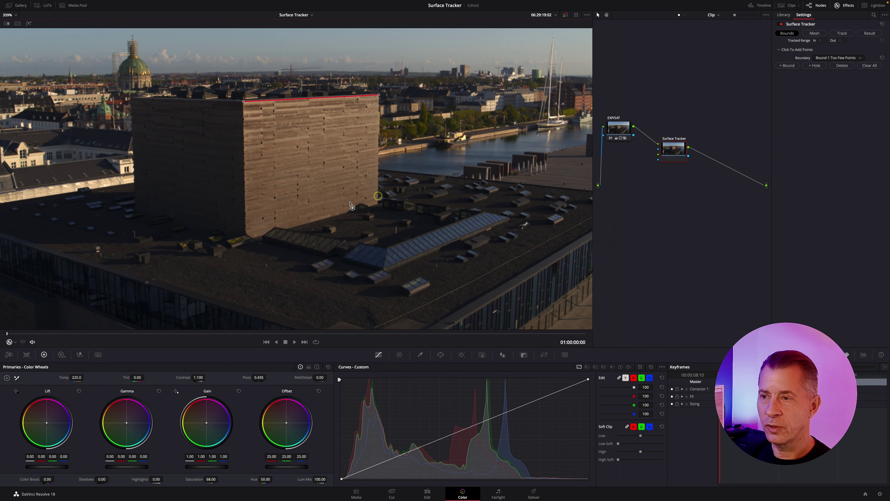
pyautogui.click(377, 195)
pyautogui.click(246, 221)
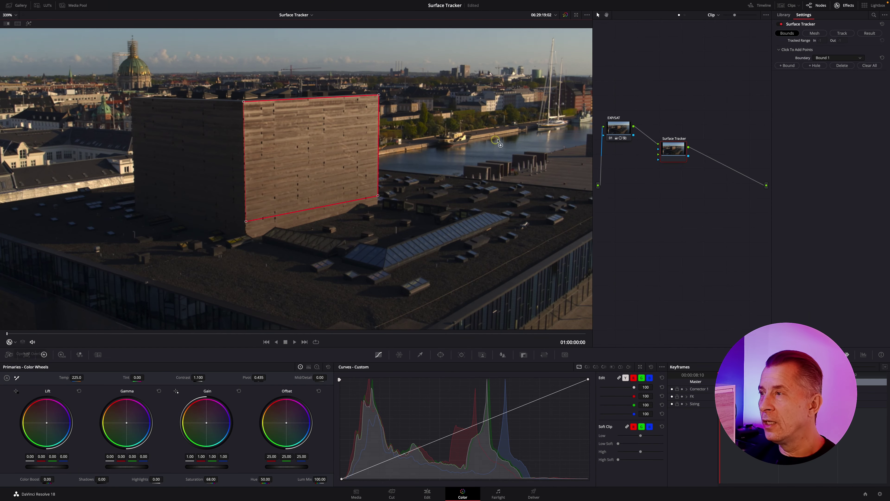
# Step: Generate the triangulated mesh across the outlined facade and zoom the viewer to check it
pyautogui.click(815, 35)
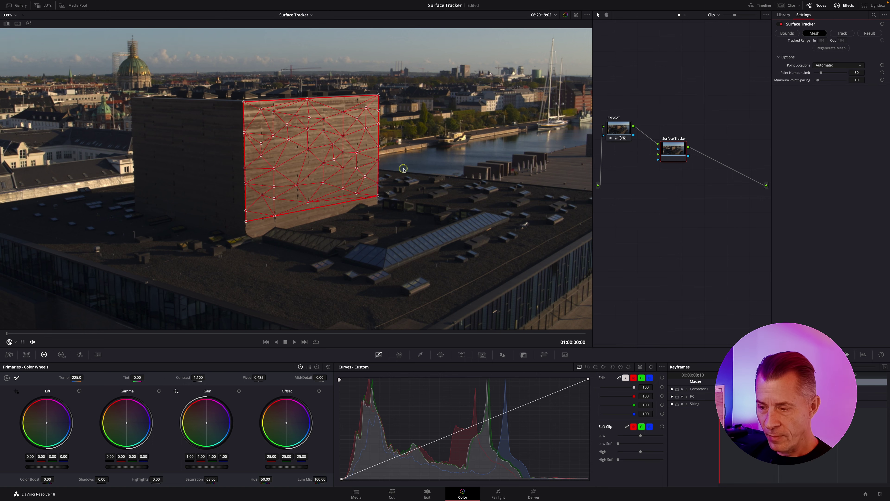
pyautogui.scroll(-3, 400, 172)
pyautogui.scroll(-1, 333, 183)
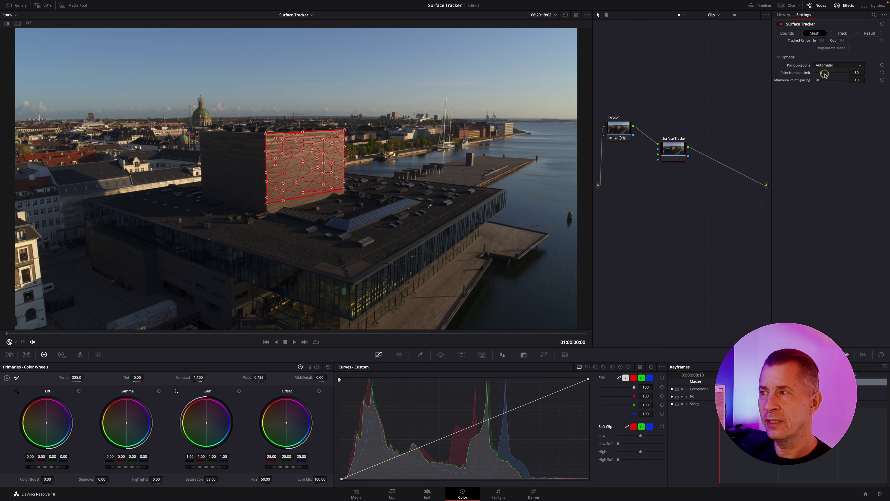
pyautogui.scroll(2, 298, 180)
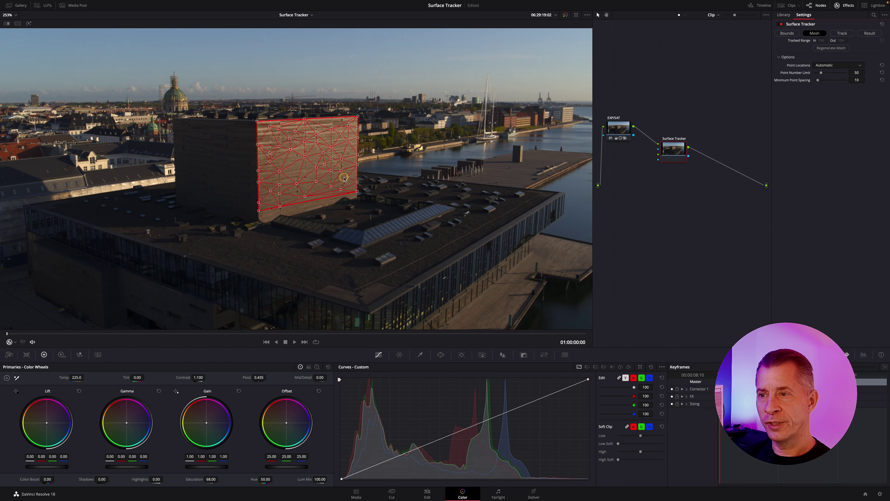
pyautogui.scroll(-2, 345, 179)
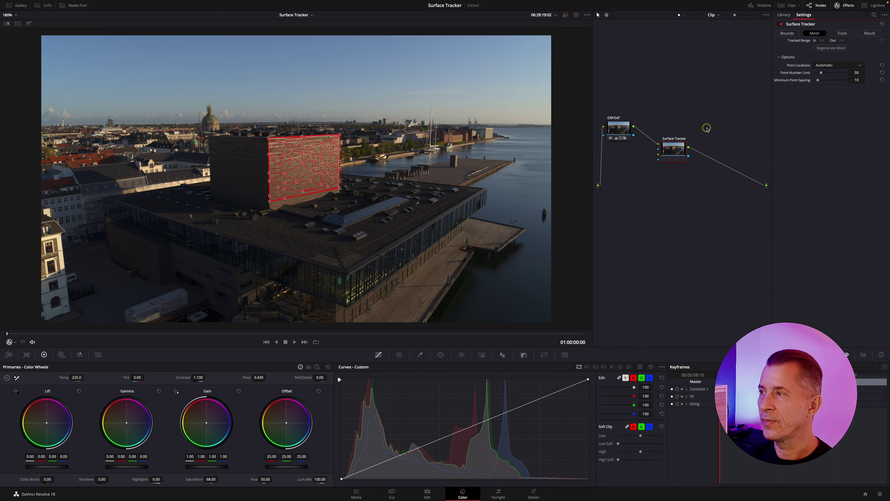
# Step: Set tracking quality to Better and track the wall mesh forward through the clip
pyautogui.click(842, 33)
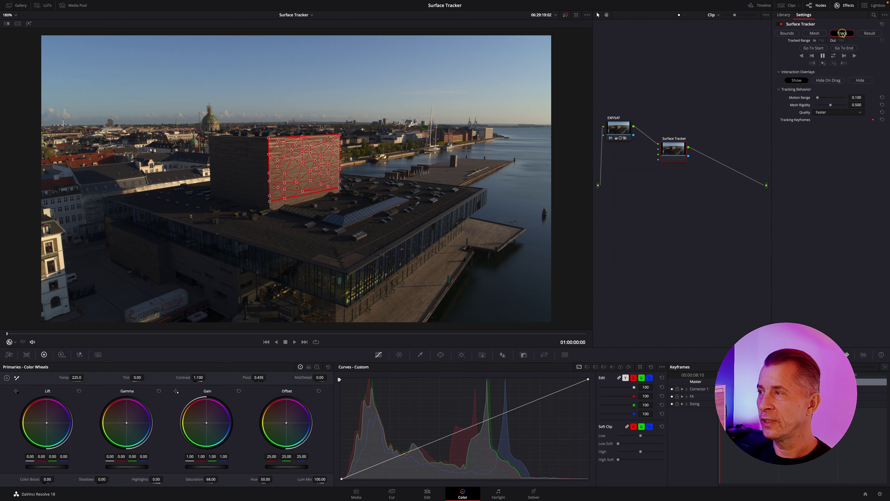
pyautogui.click(822, 113)
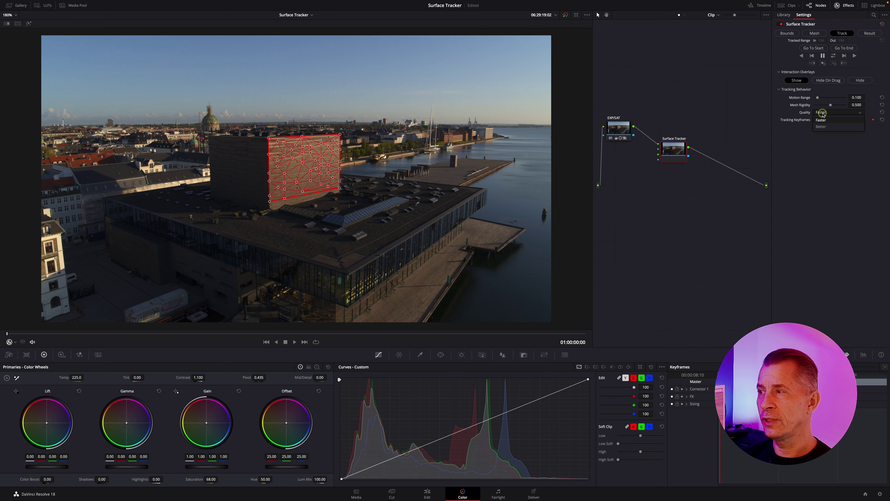
pyautogui.click(822, 127)
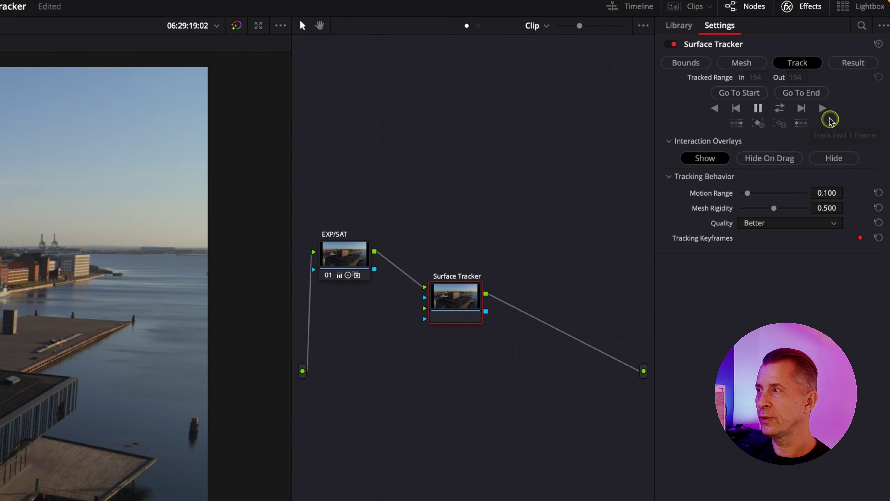
pyautogui.click(822, 109)
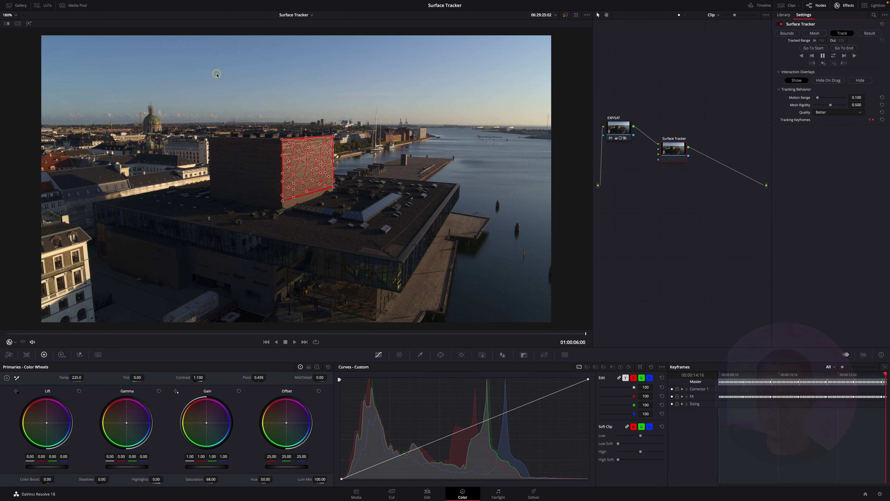
# Step: Bring the Watermark clip in as an Ext. Matte node beside the Surface Tracker
pyautogui.click(73, 5)
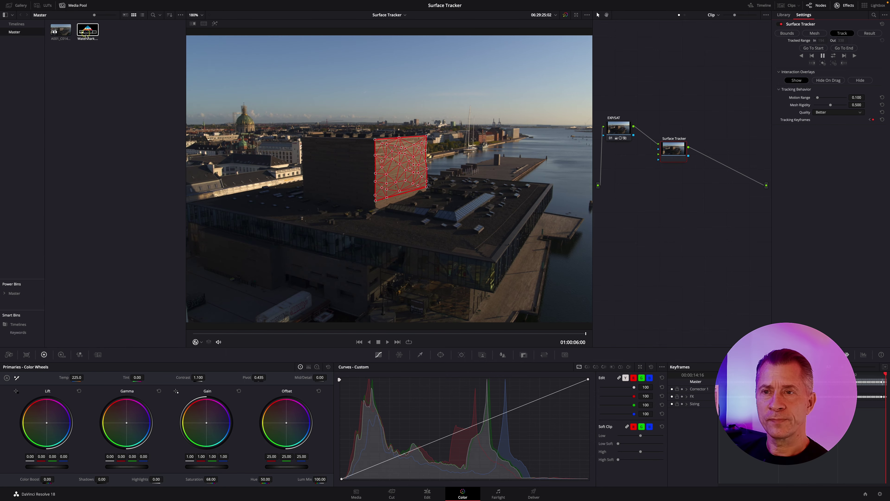
pyautogui.moveTo(88, 29); pyautogui.dragTo(637, 195)
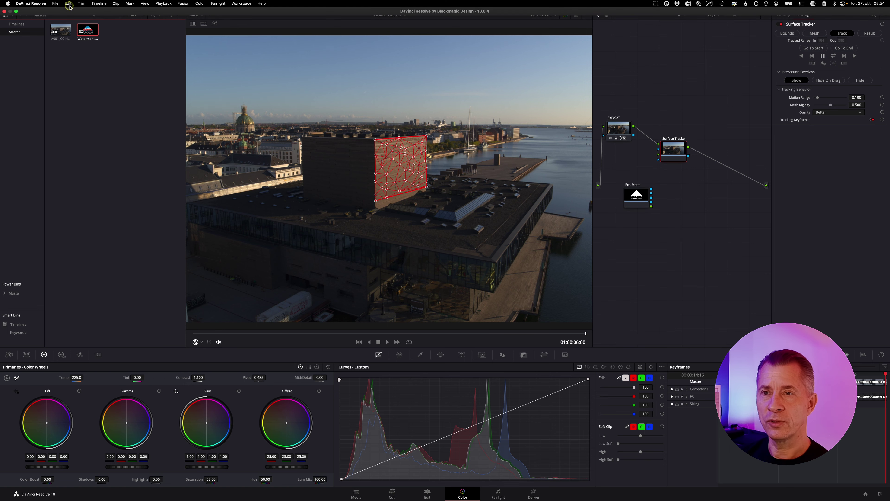
pyautogui.click(78, 6)
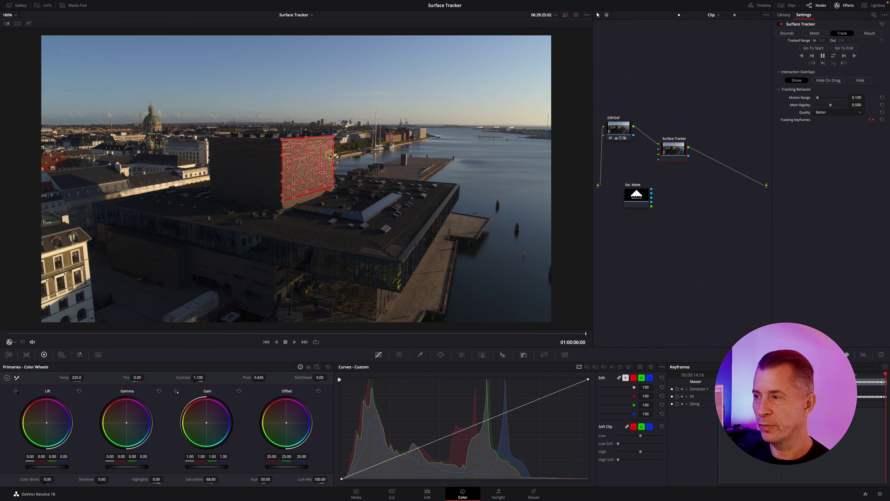
pyautogui.click(634, 199)
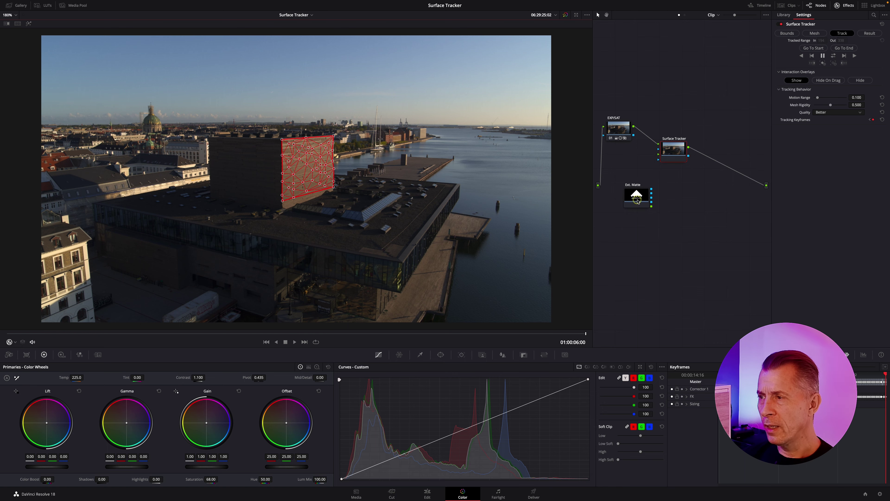
pyautogui.moveTo(637, 201); pyautogui.dragTo(629, 191)
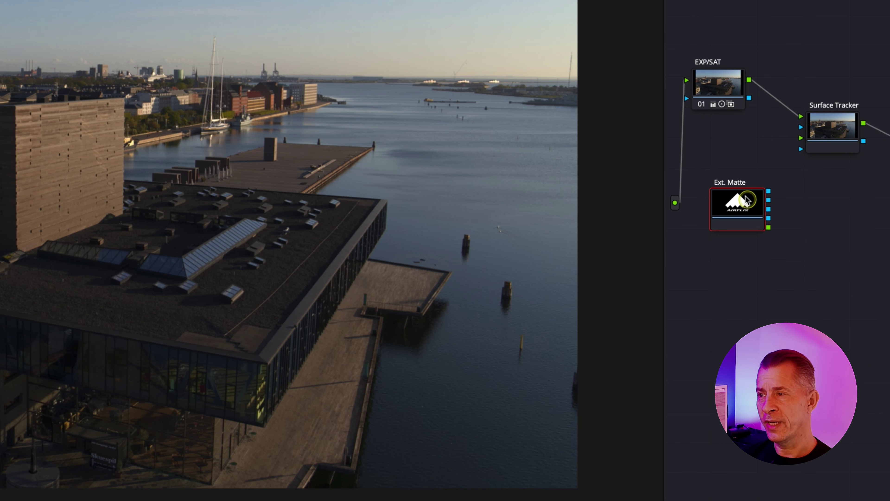
# Step: Connect the Ext. Matte logo's image and alpha outputs into the Surface Tracker
pyautogui.click(631, 189)
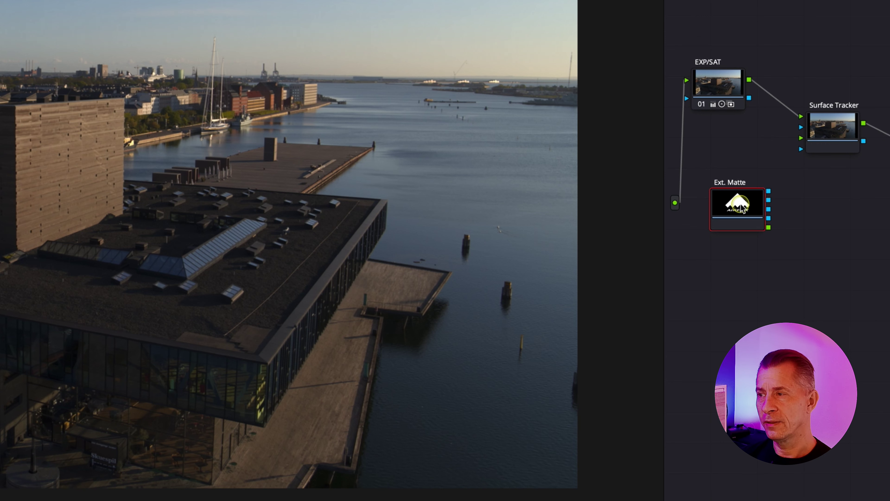
pyautogui.click(763, 230)
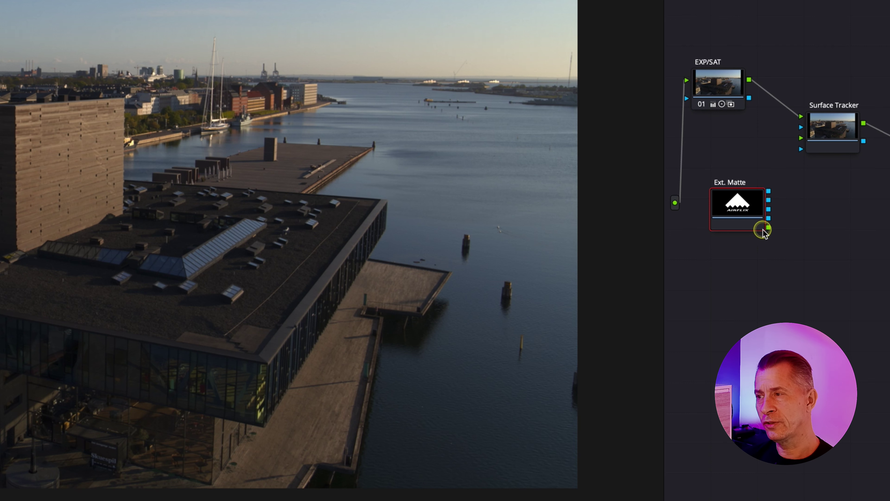
pyautogui.moveTo(769, 227); pyautogui.dragTo(800, 139)
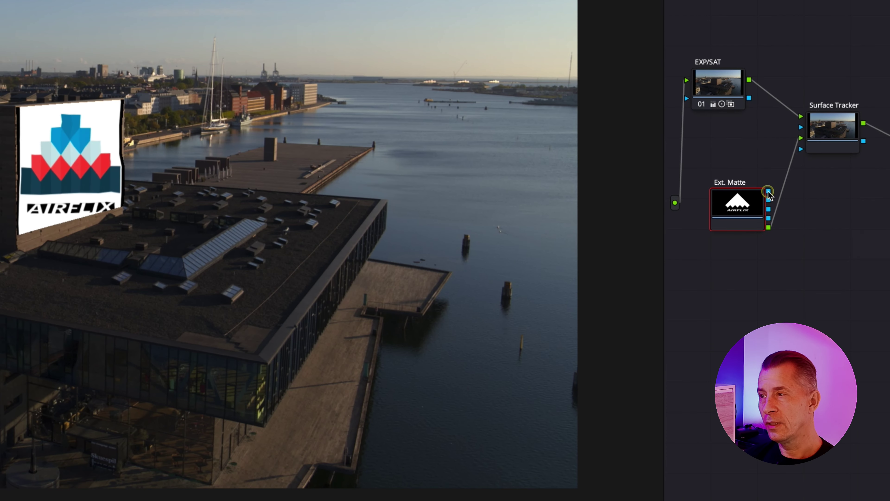
pyautogui.moveTo(769, 192); pyautogui.dragTo(802, 152)
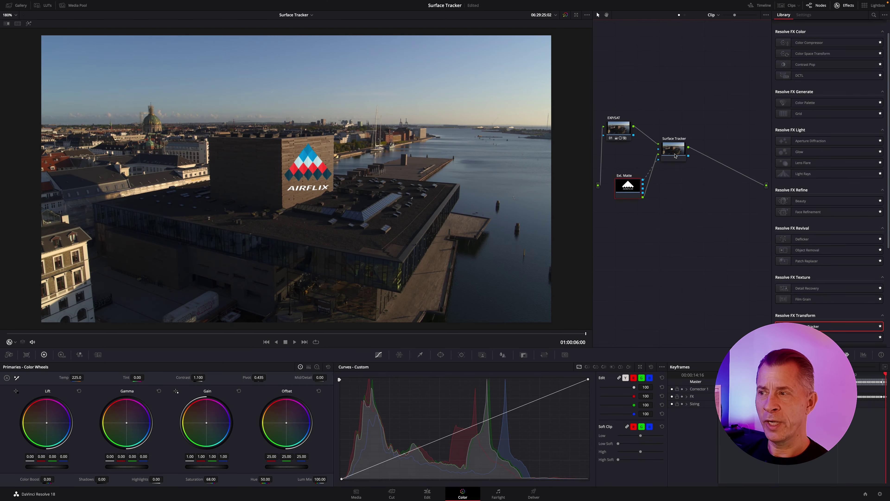
# Step: Show the Surface Tracker's Result Overlay Placement and jump to the reference frame
pyautogui.click(675, 156)
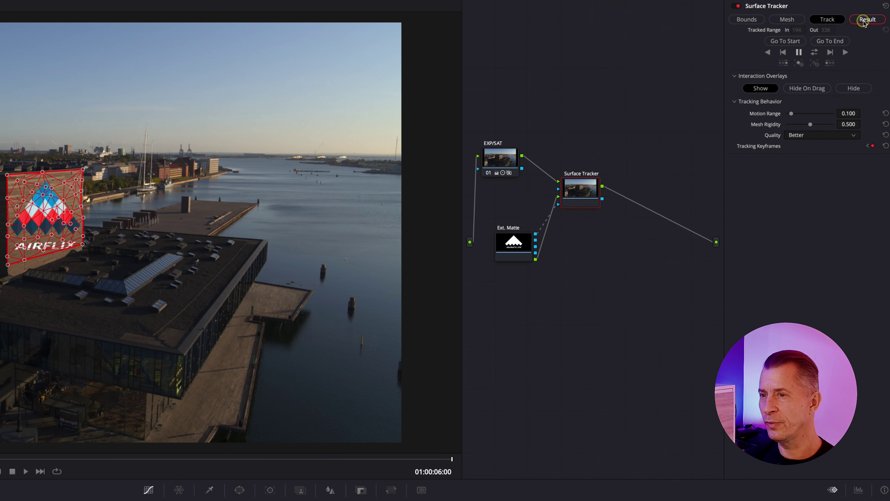
pyautogui.click(867, 34)
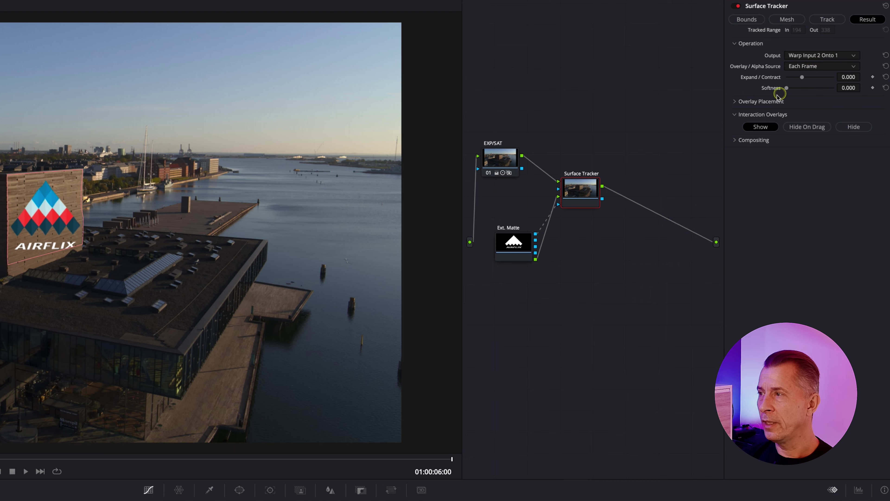
pyautogui.click(734, 102)
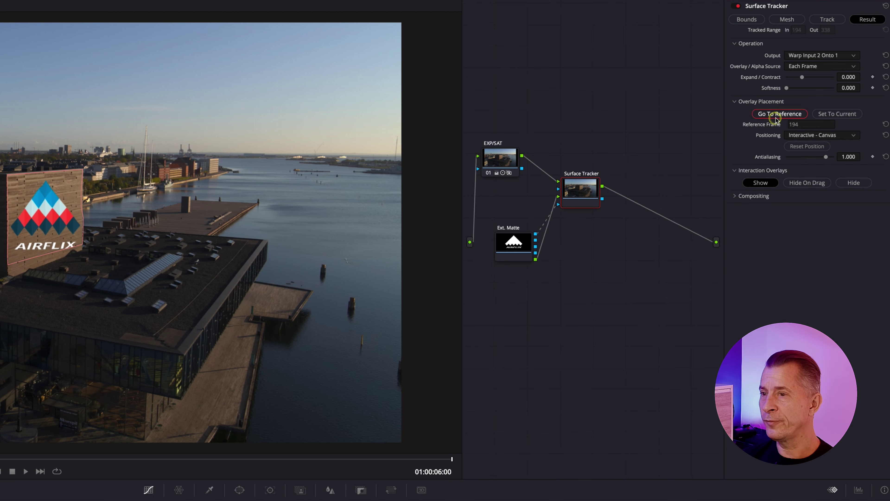
pyautogui.click(775, 114)
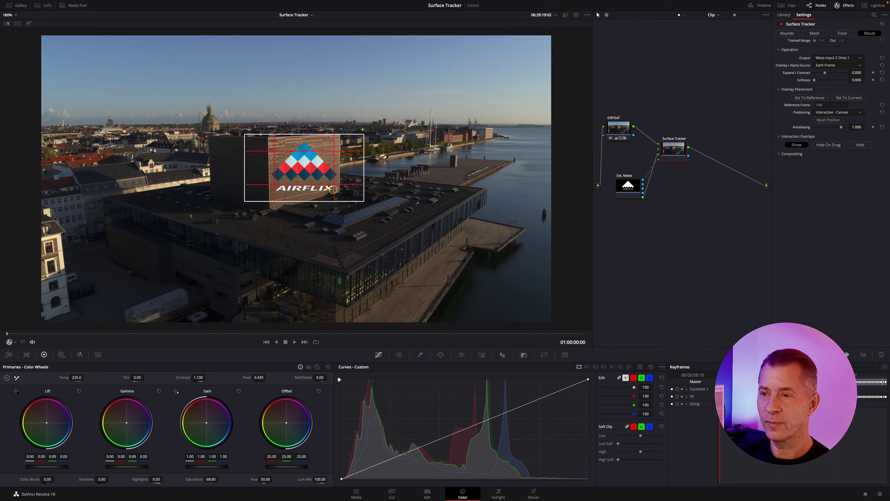
# Step: Pin the AIRFLIX logo's four corners onto the sunlit wall in perspective
pyautogui.scroll(3, 179, 147)
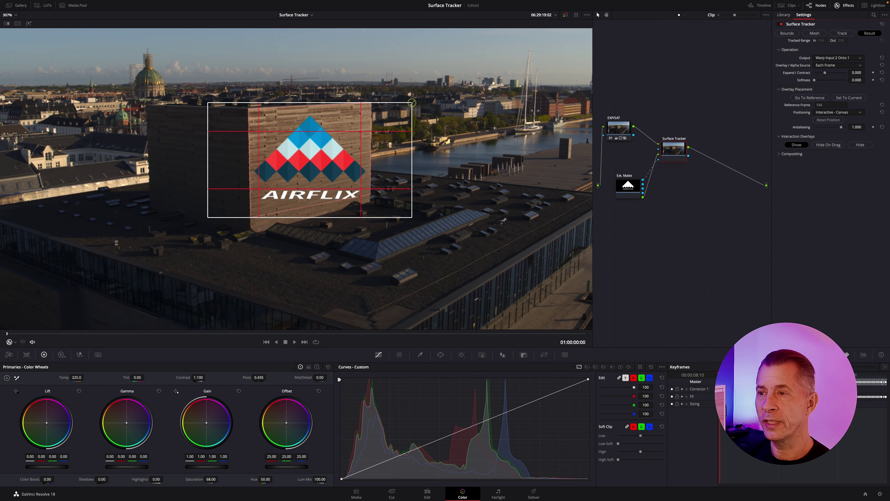
pyautogui.moveTo(412, 103); pyautogui.dragTo(369, 104)
pyautogui.moveTo(411, 217); pyautogui.dragTo(370, 193)
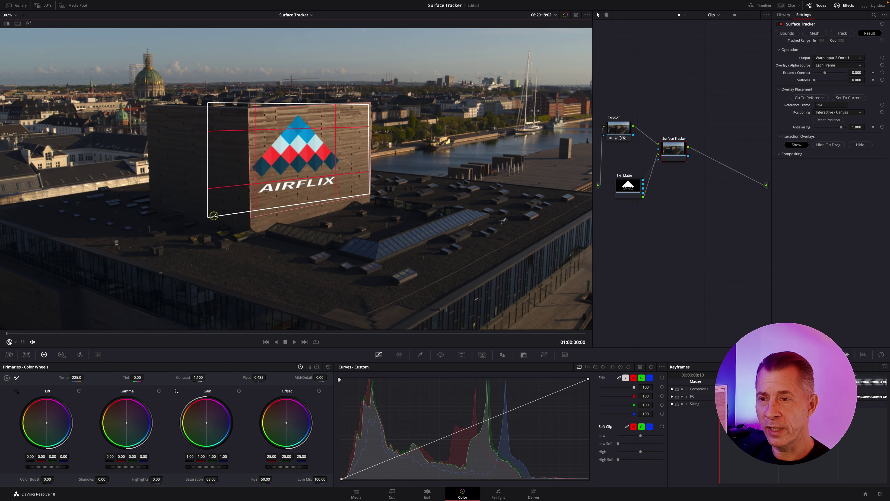
pyautogui.moveTo(207, 217); pyautogui.dragTo(253, 214)
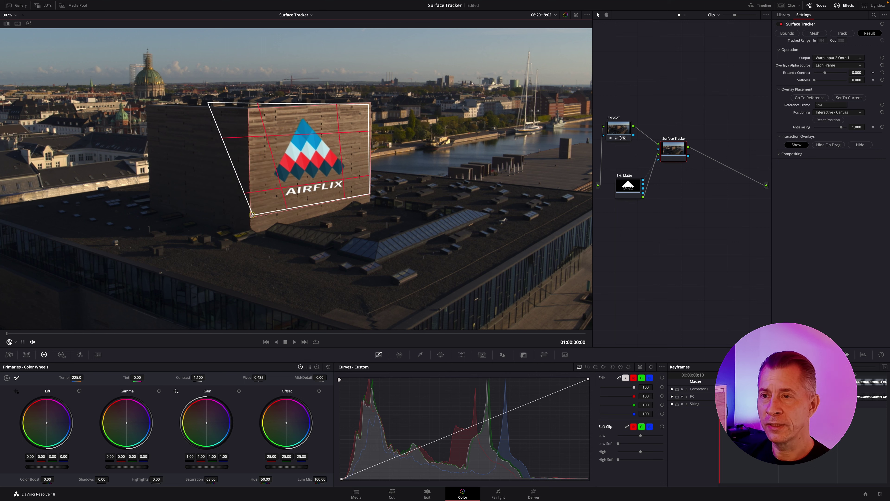
pyautogui.moveTo(208, 103); pyautogui.dragTo(252, 111)
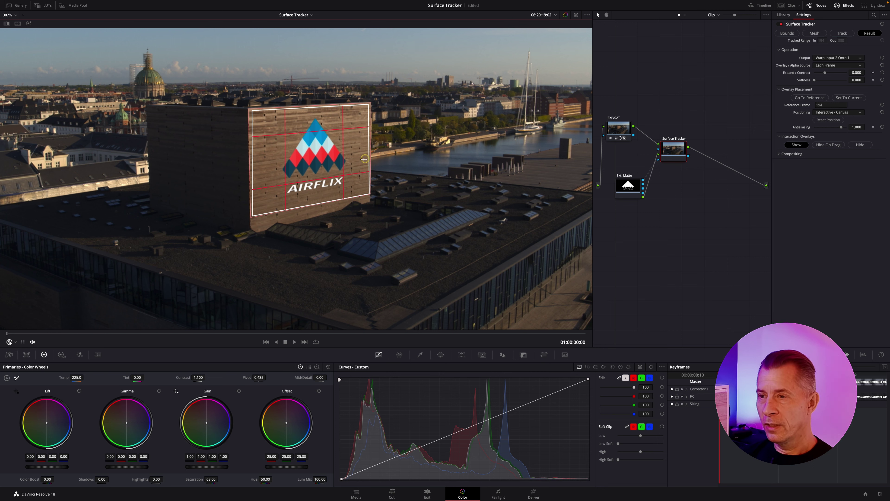
# Step: Set the logo's composite type to Hard Light after comparing it with Softlight
pyautogui.click(835, 124)
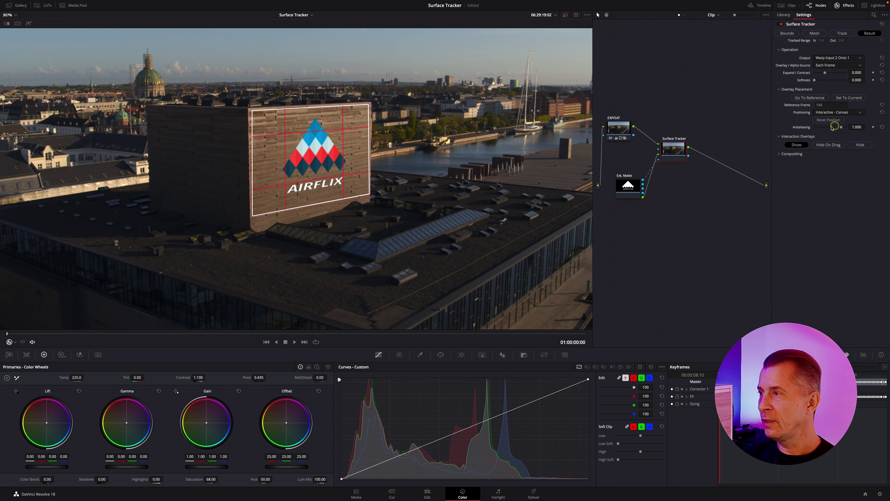
pyautogui.click(779, 155)
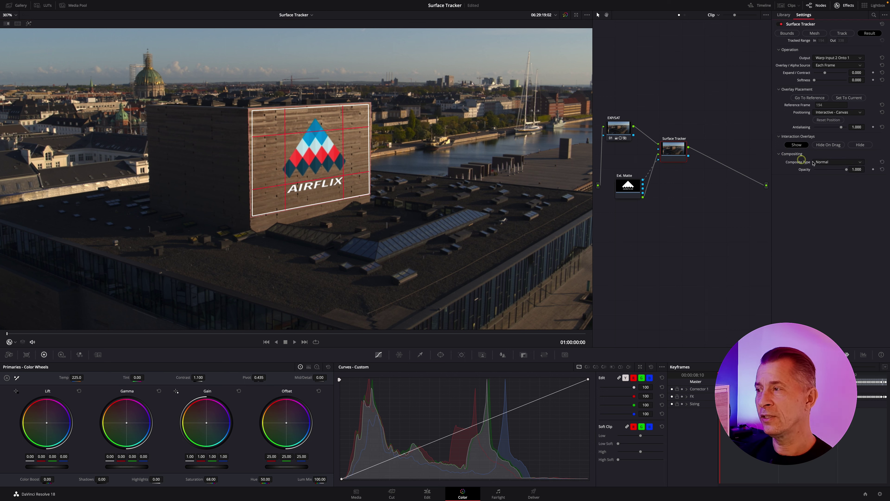
pyautogui.click(831, 162)
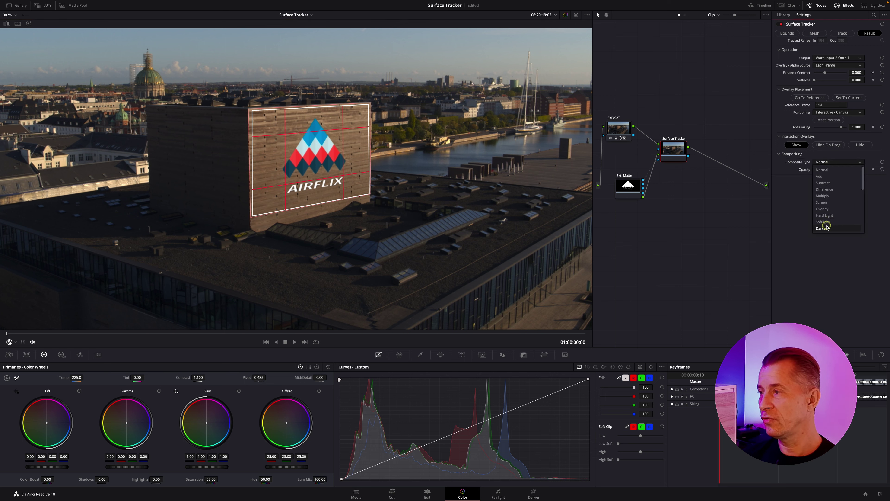
pyautogui.click(828, 216)
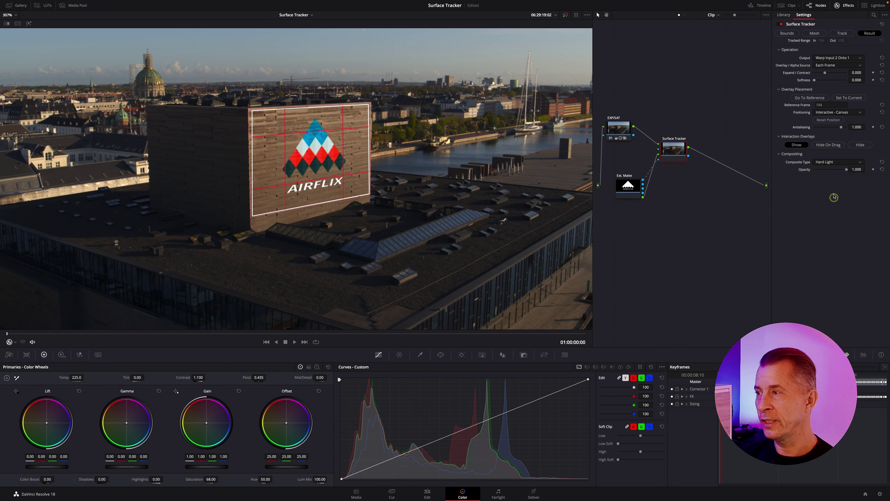
pyautogui.click(827, 164)
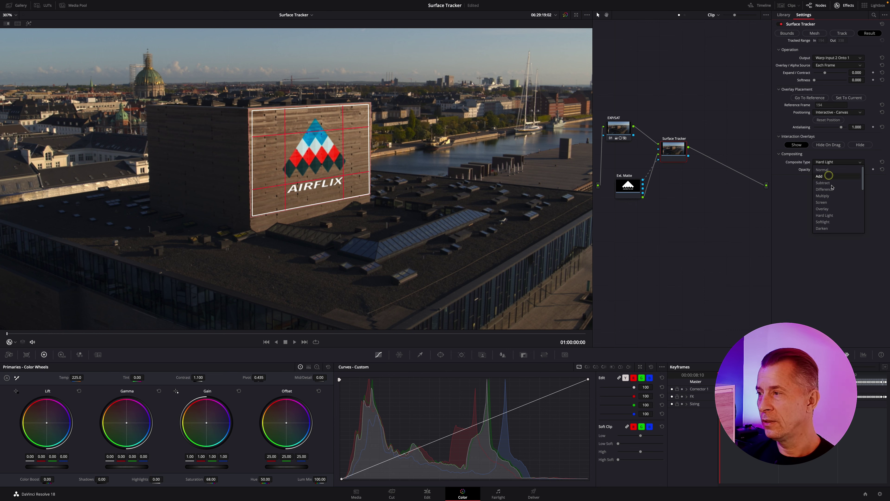
pyautogui.click(826, 222)
pyautogui.click(838, 162)
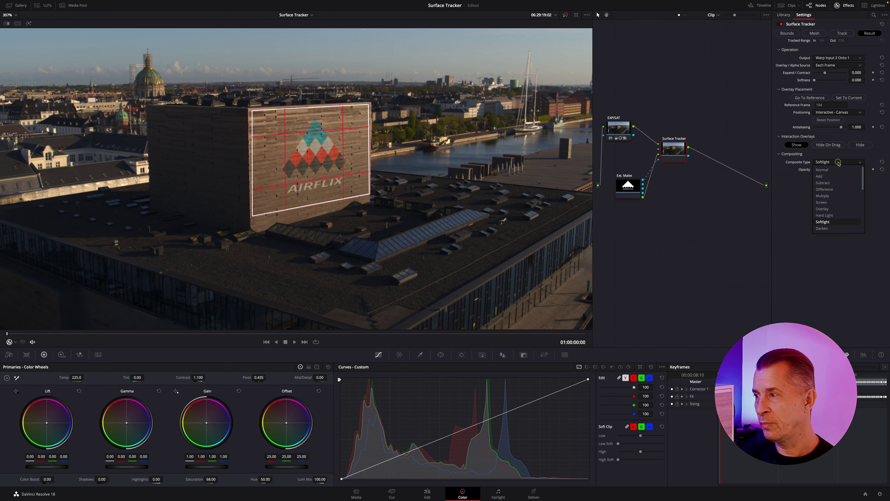
pyautogui.click(832, 216)
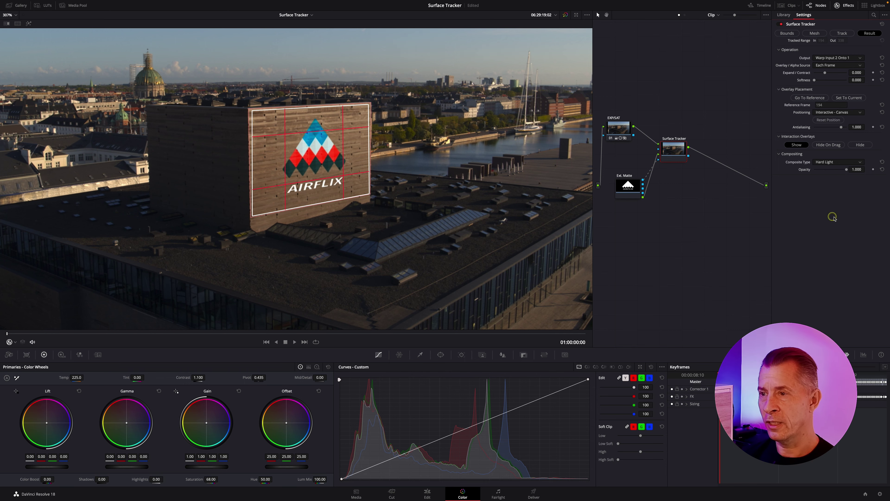
# Step: Lower the logo's opacity to 0.835
pyautogui.scroll(5, 323, 178)
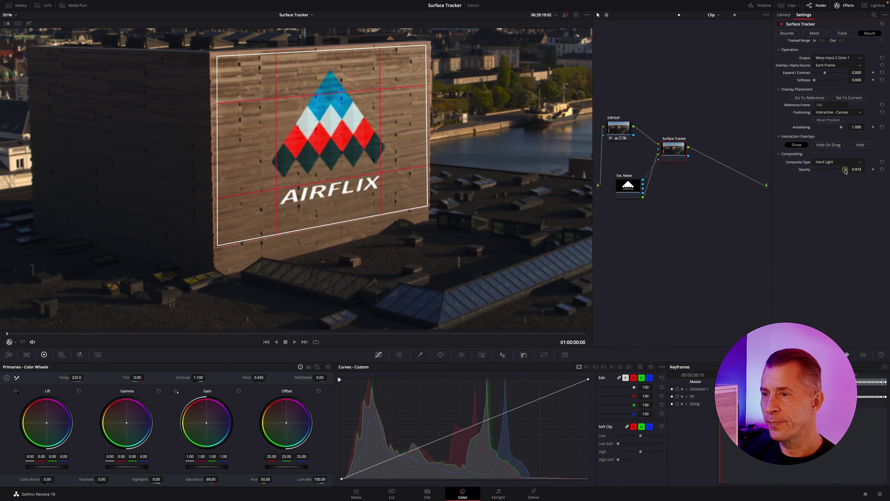
pyautogui.moveTo(829, 173); pyautogui.dragTo(841, 174)
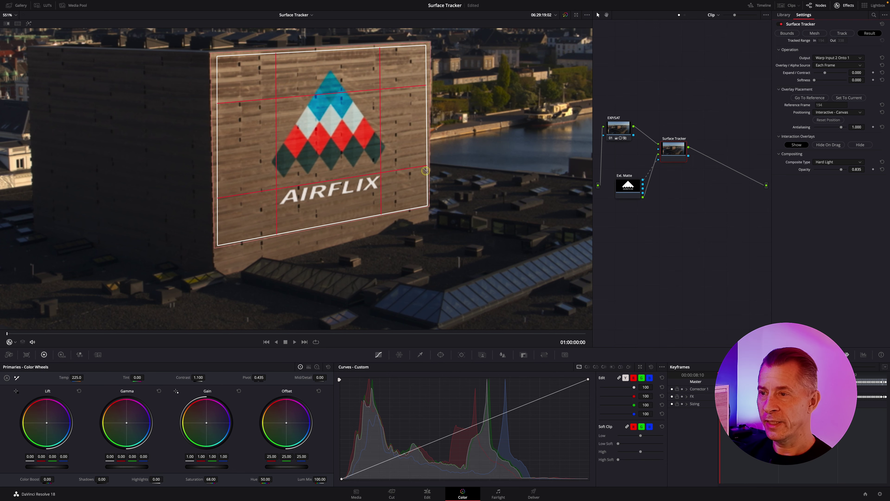
pyautogui.scroll(-5, 424, 171)
pyautogui.scroll(-3, 416, 179)
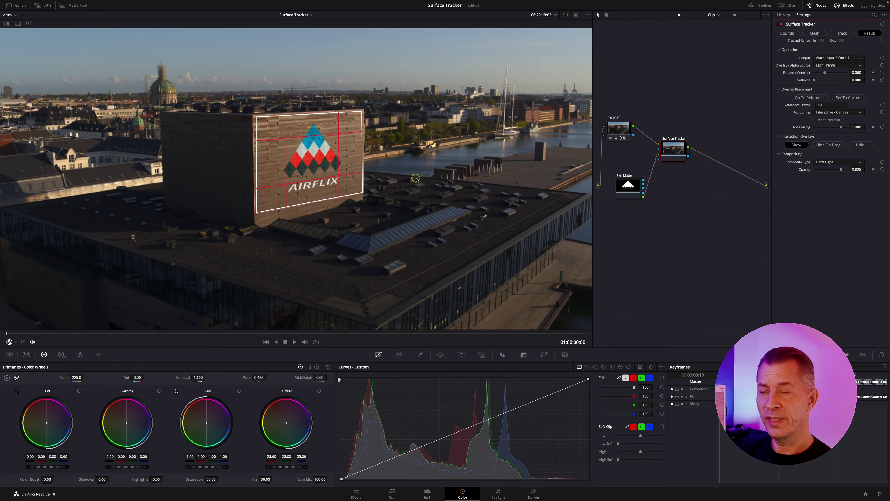